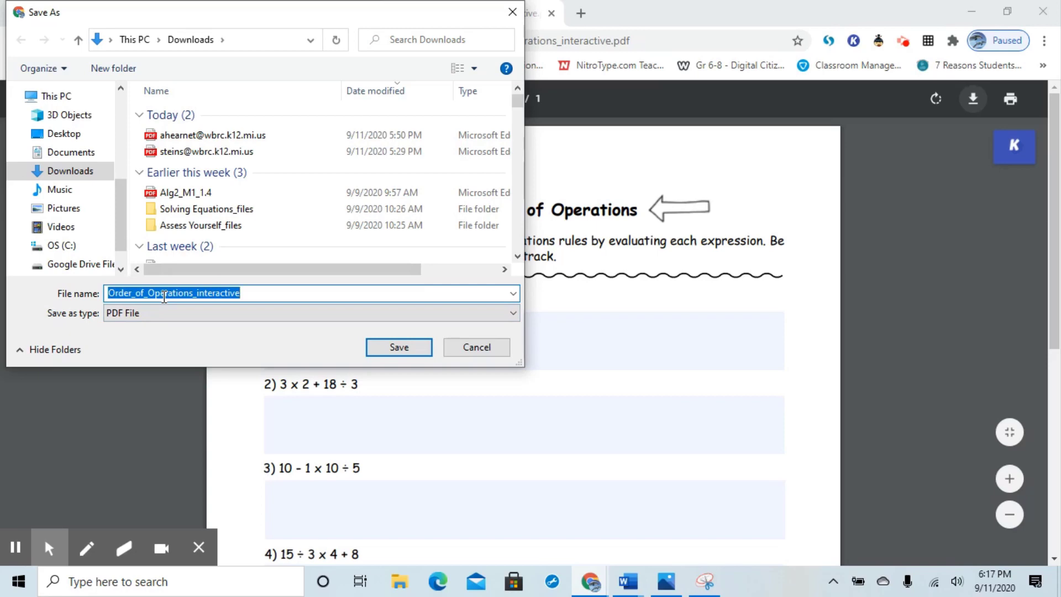
# Save the worksheet PDF as Order_of_Operations_interactive in Downloads and return to the Order of Operations lesson
pyautogui.click(401, 354)
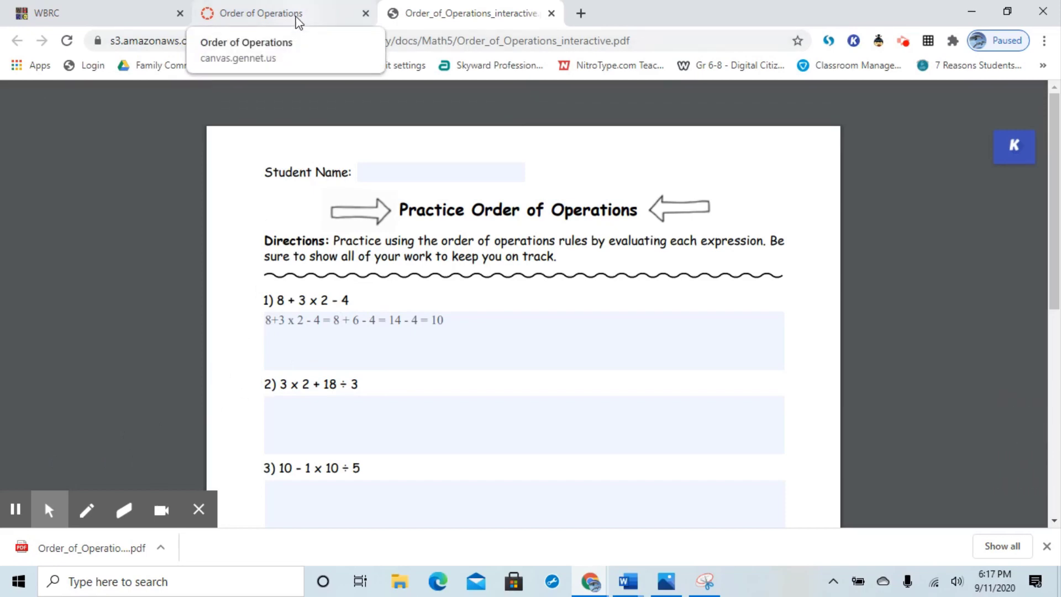
pyautogui.click(237, 16)
pyautogui.scroll(-3, 1010, 378)
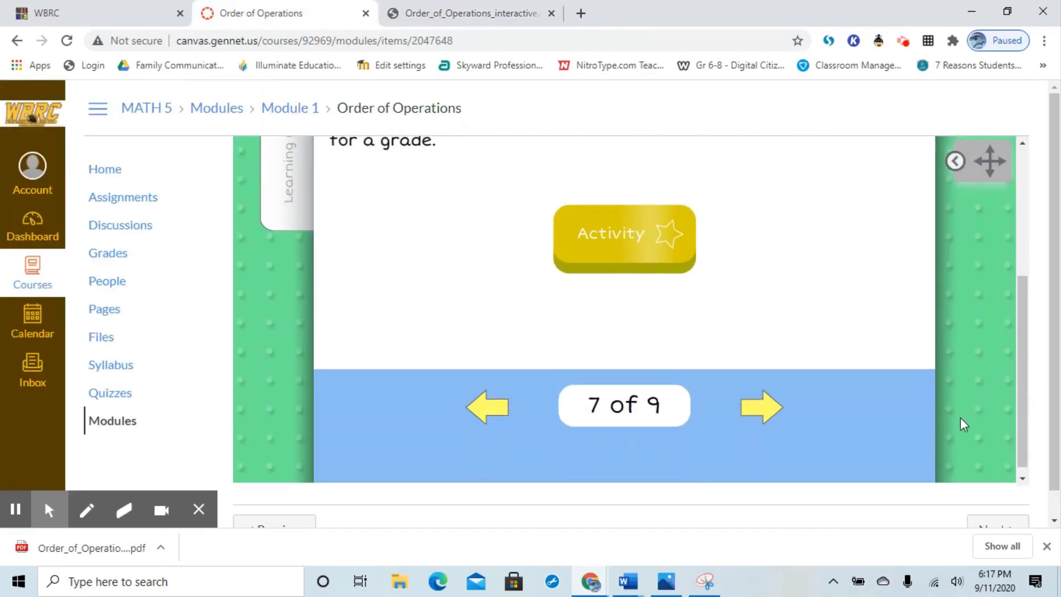
# Go through the remaining lesson pages up to page 9 of 9 and proceed to the Order of Operations Quiz
pyautogui.click(770, 406)
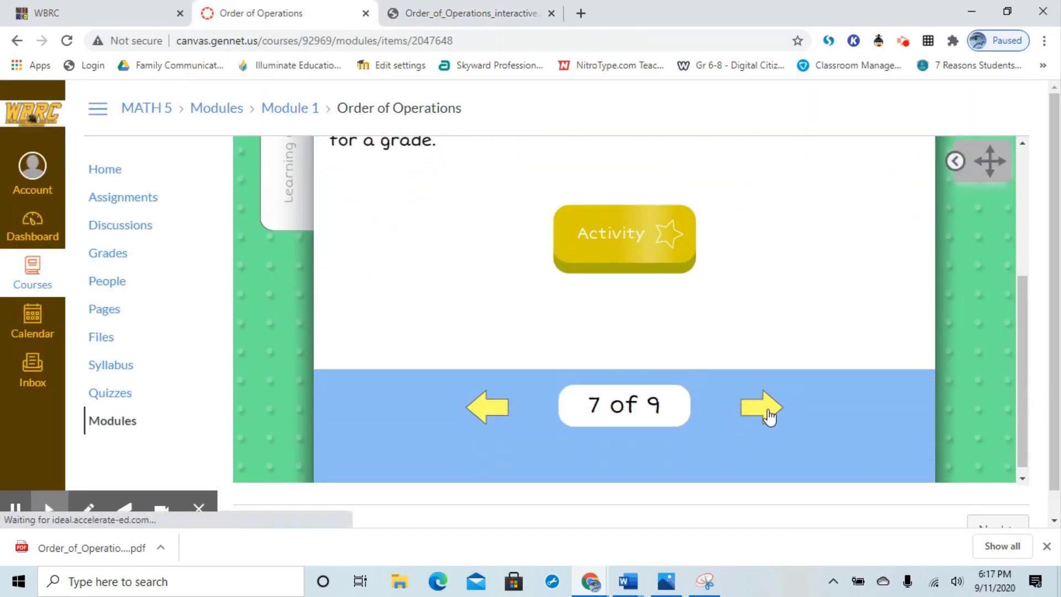
pyautogui.scroll(-1, 760, 423)
pyautogui.scroll(-8, 760, 423)
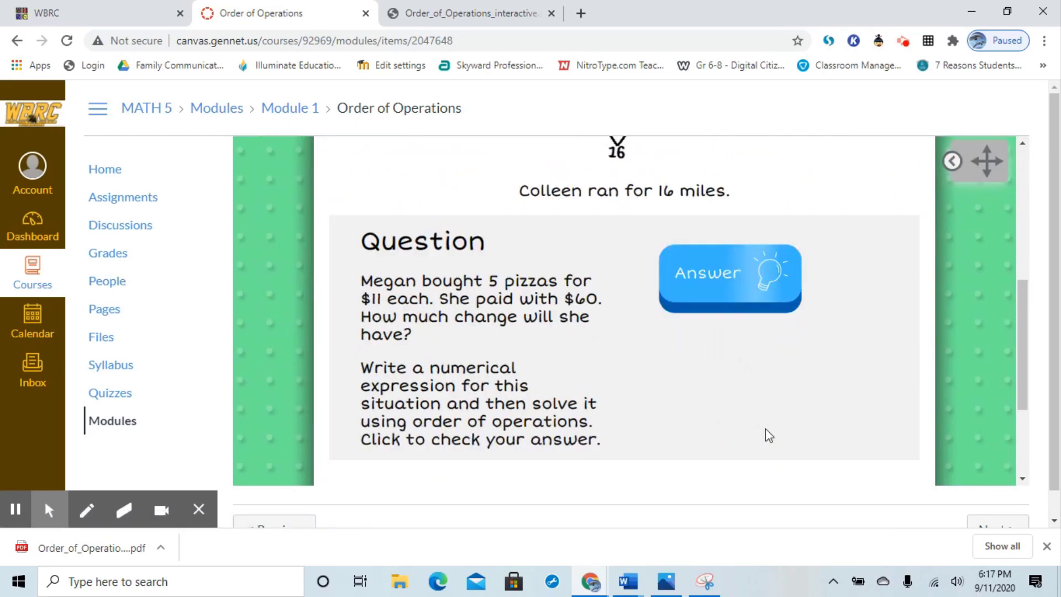
pyautogui.click(770, 415)
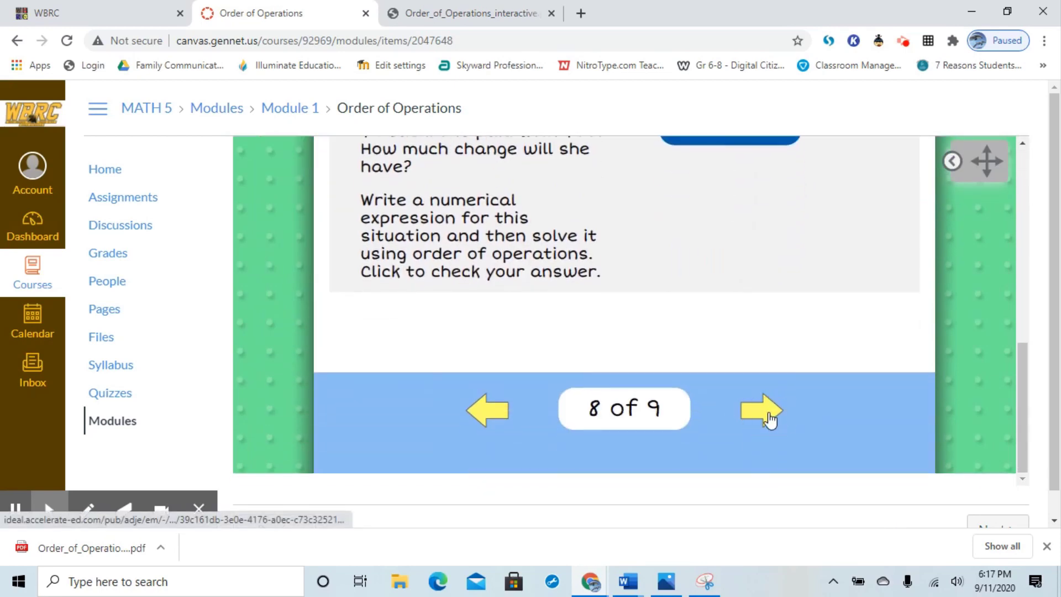
pyautogui.scroll(-3, 774, 414)
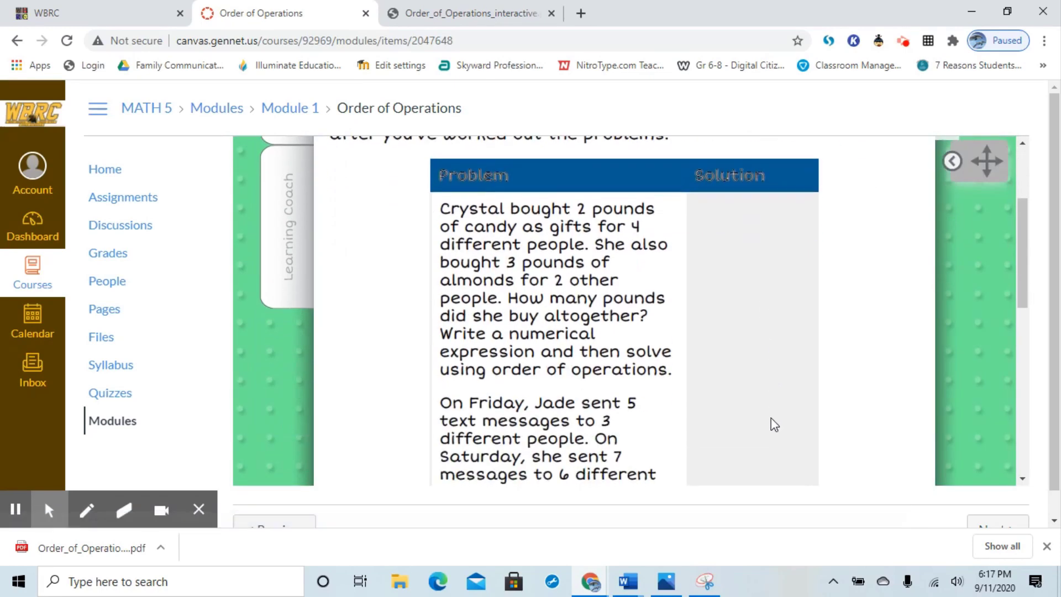
pyautogui.scroll(-6, 777, 429)
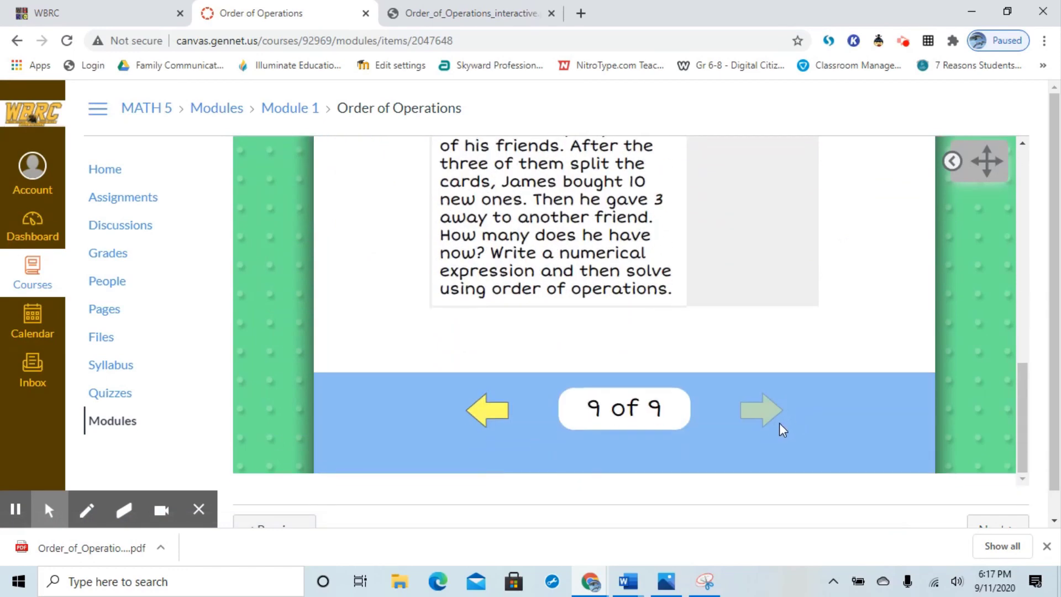
pyautogui.scroll(-1, 782, 431)
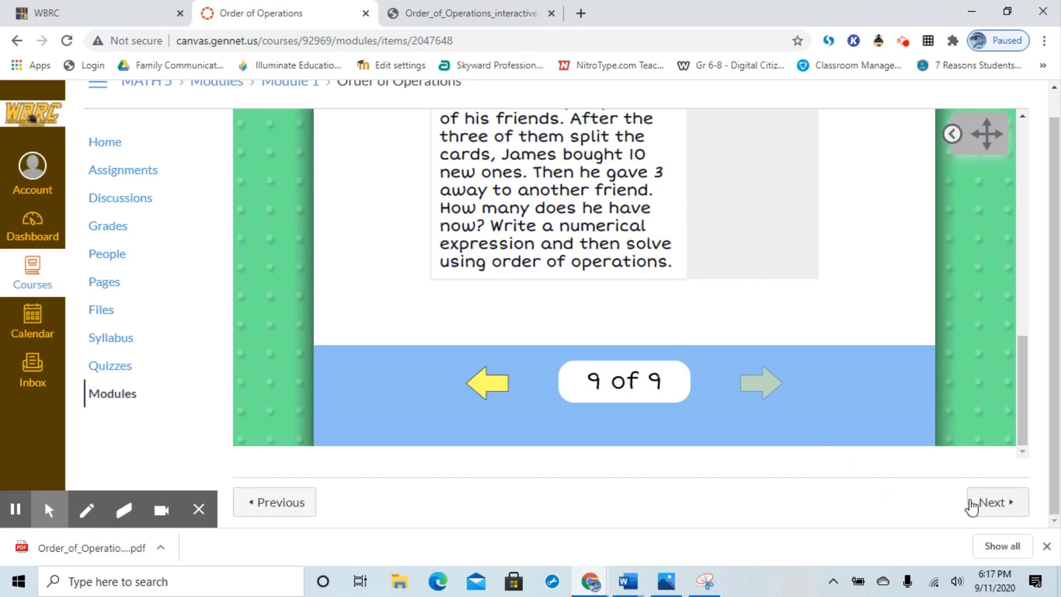
pyautogui.click(1005, 505)
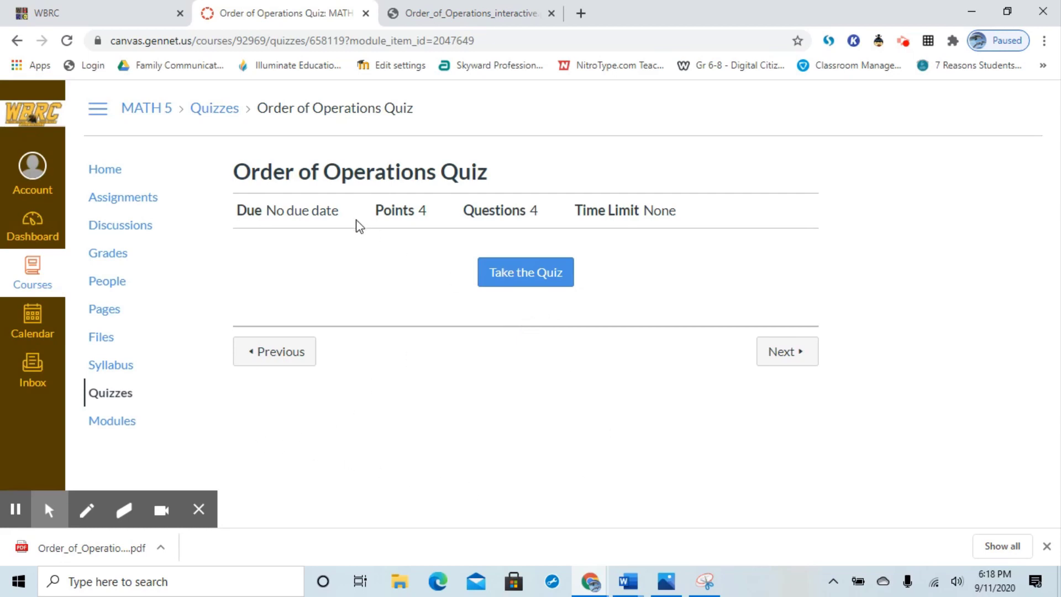
# View the MATH 5 course's discussions and look through its grades list
pyautogui.click(134, 234)
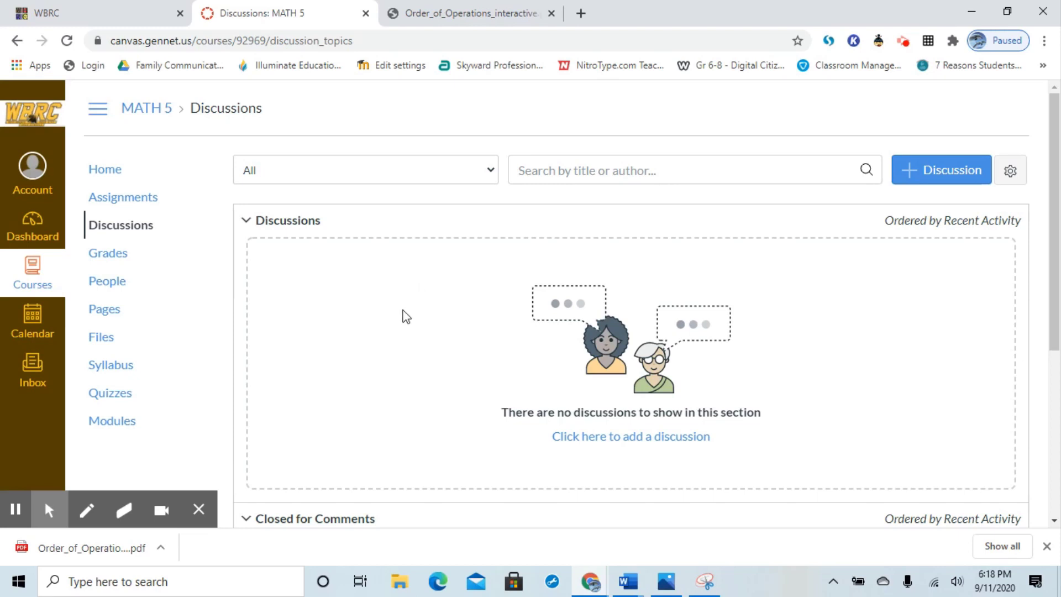
pyautogui.click(114, 264)
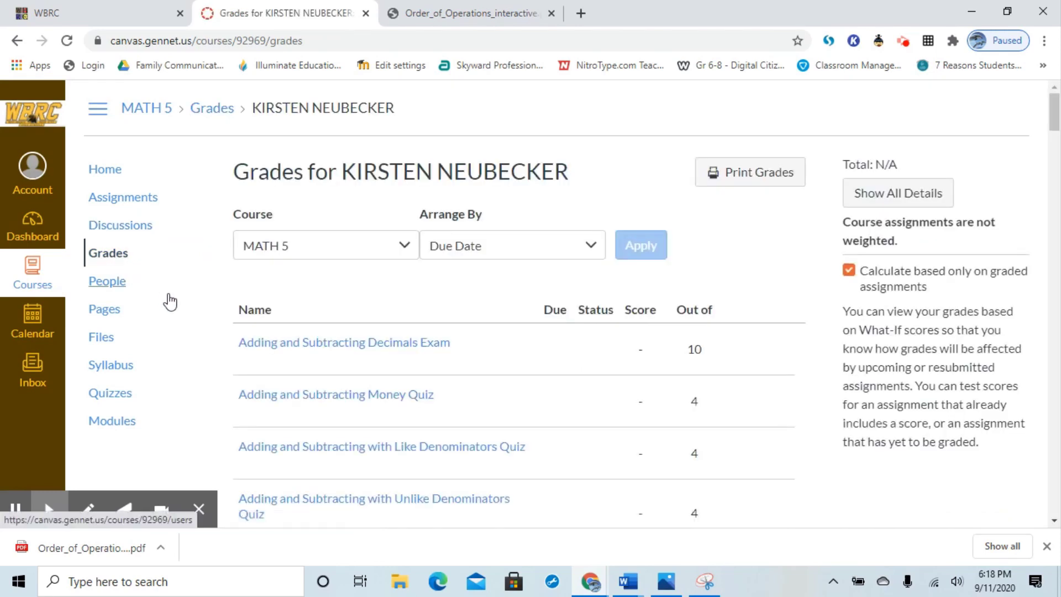
pyautogui.scroll(-1, 183, 318)
pyautogui.scroll(-1, 184, 317)
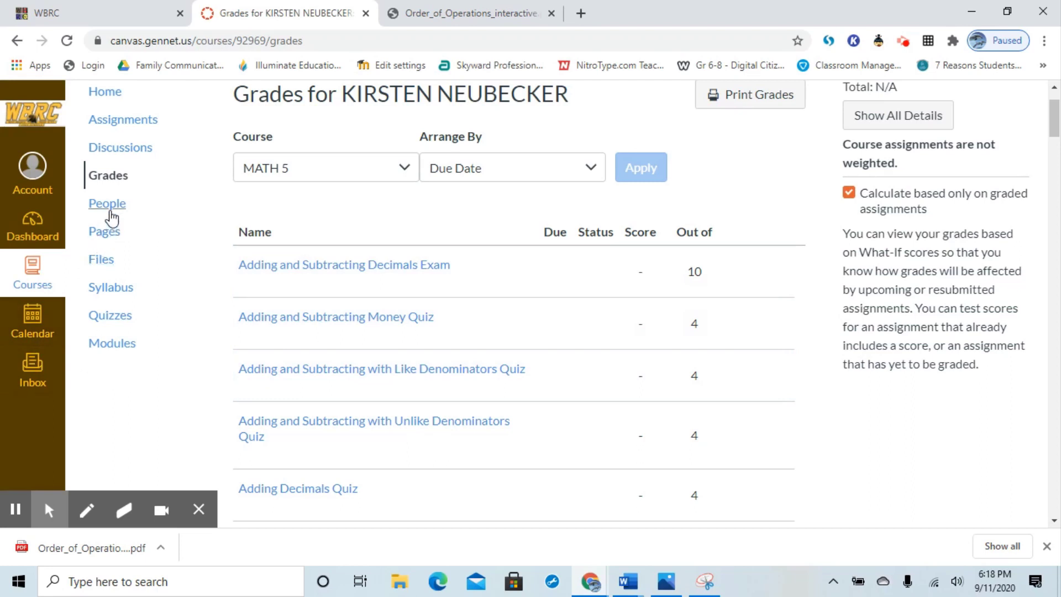
# Open the MATH 5 people roster and filter it by the Teacher role, then by the Student role
pyautogui.click(111, 212)
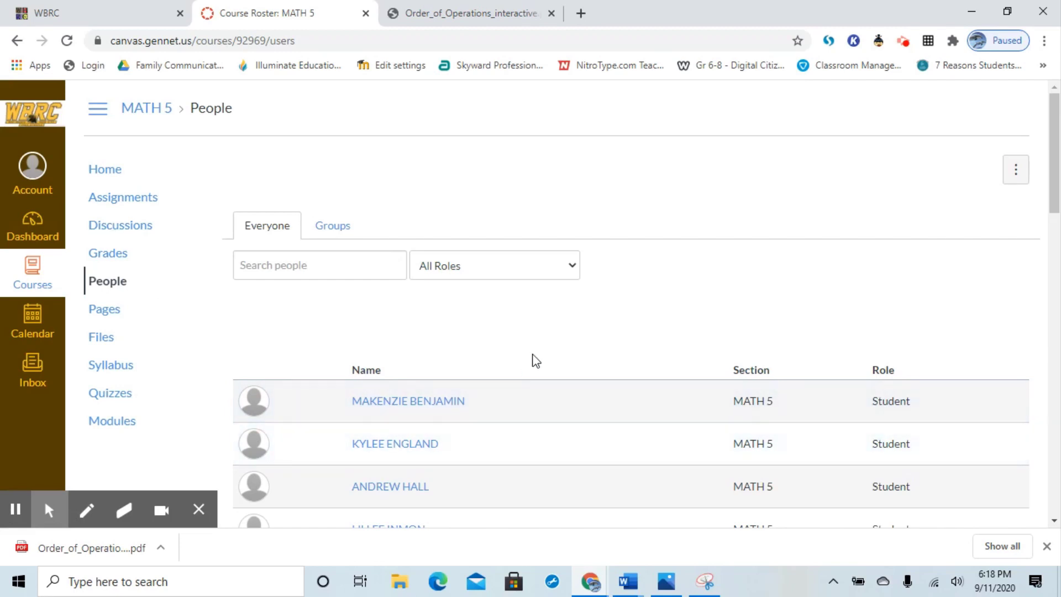
pyautogui.scroll(-1, 533, 360)
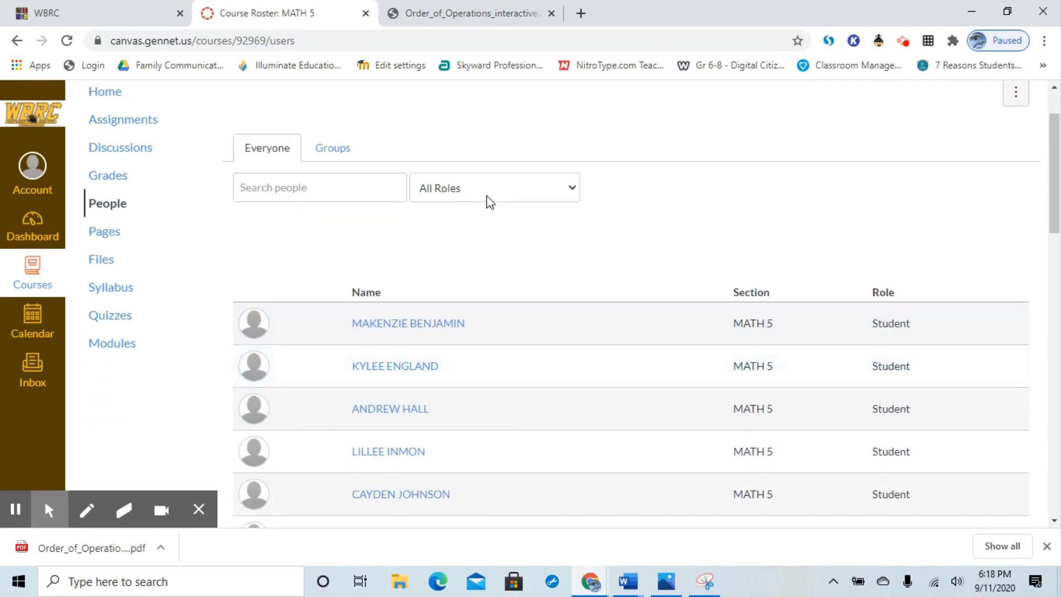
pyautogui.click(488, 194)
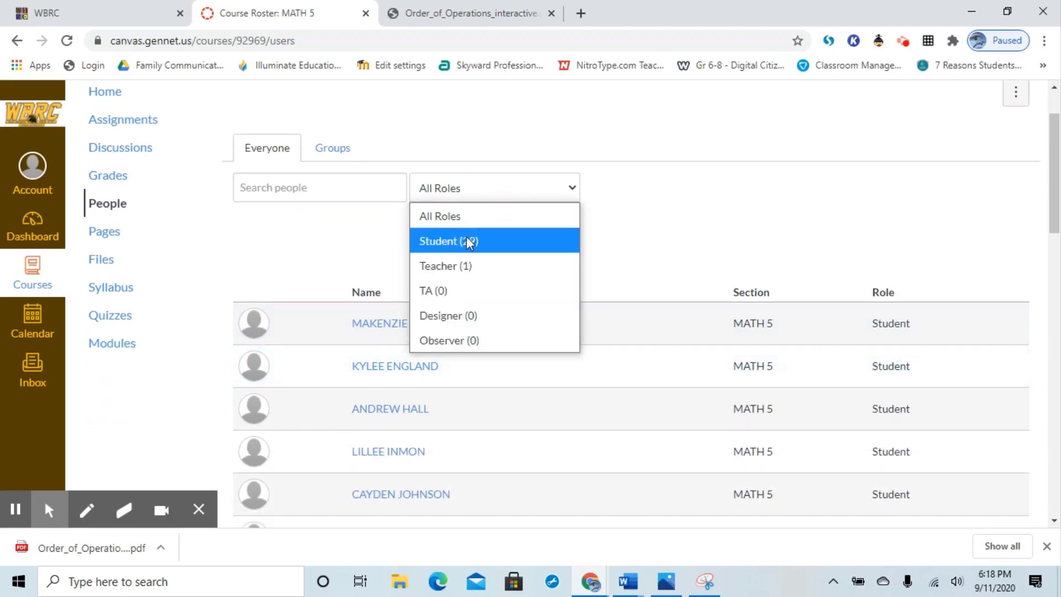
pyautogui.click(466, 268)
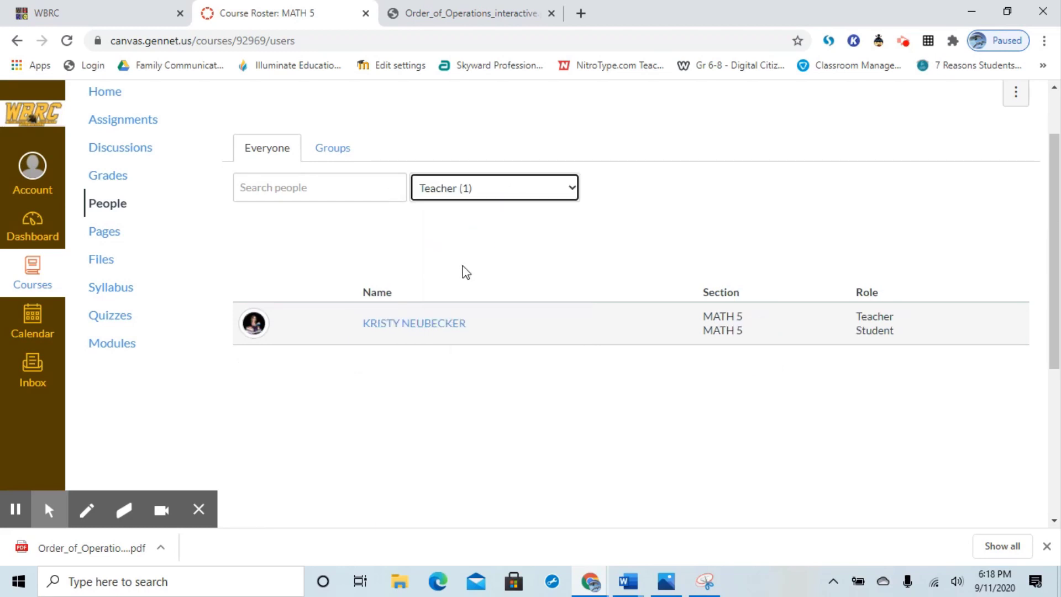
pyautogui.click(482, 191)
pyautogui.click(464, 243)
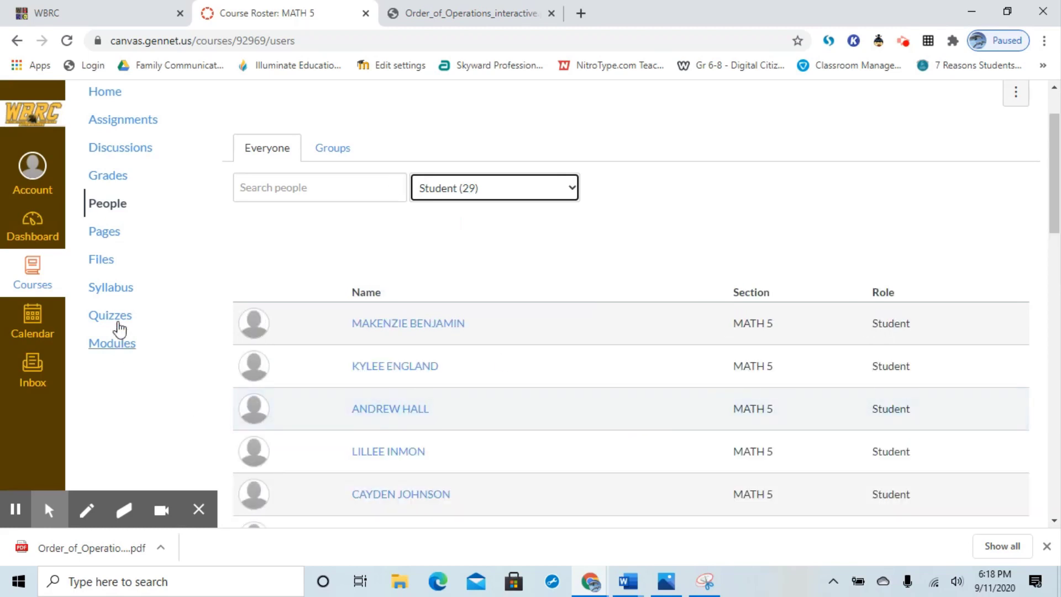
# Open the course's Pages section and look over the 5th Grade Math front page
pyautogui.click(107, 238)
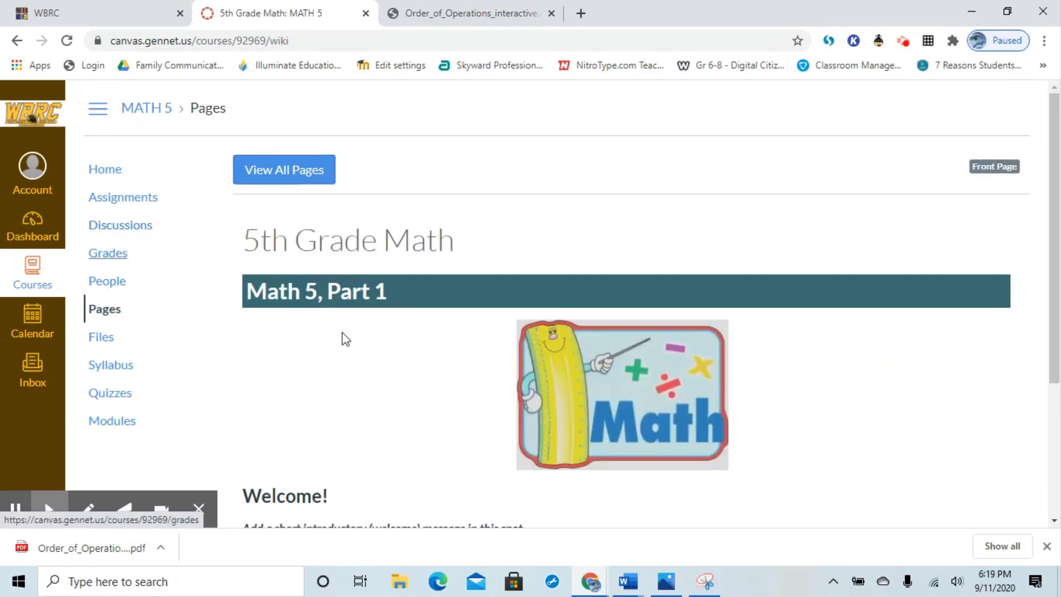
pyautogui.scroll(-3, 395, 329)
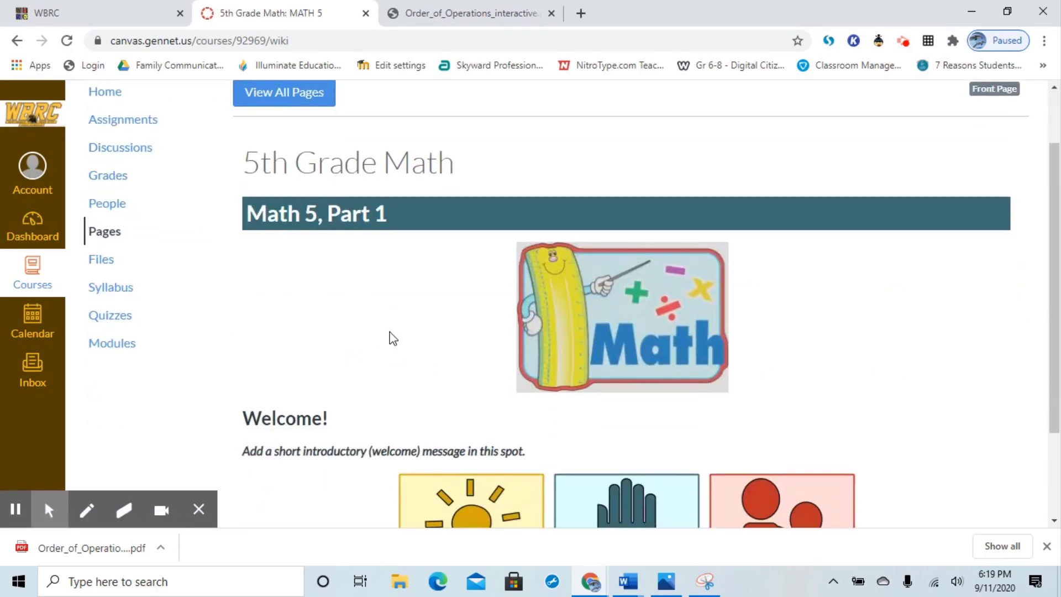
pyautogui.scroll(1, 386, 353)
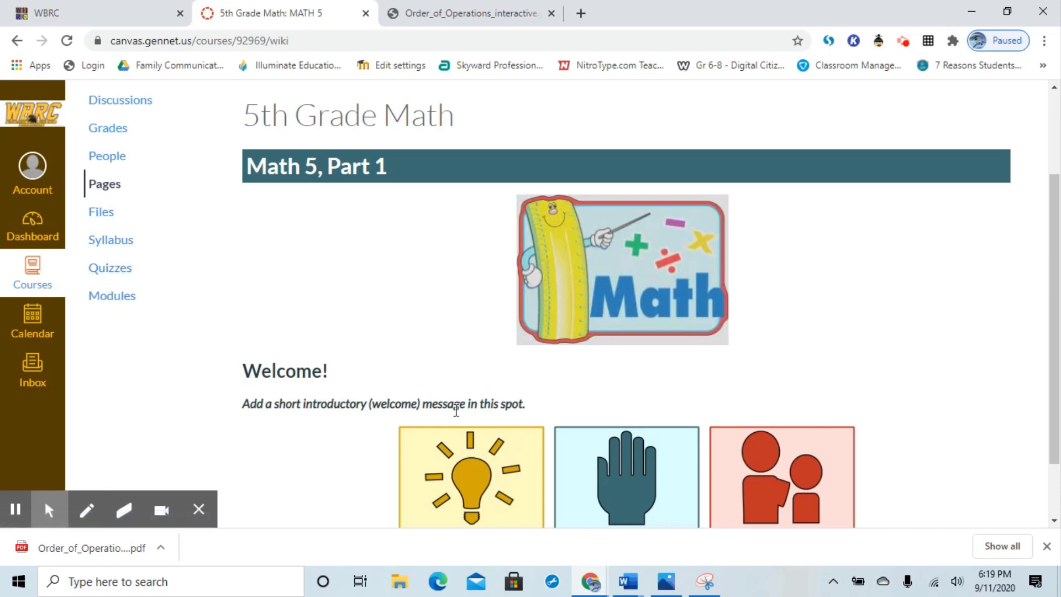
pyautogui.scroll(-1, 459, 337)
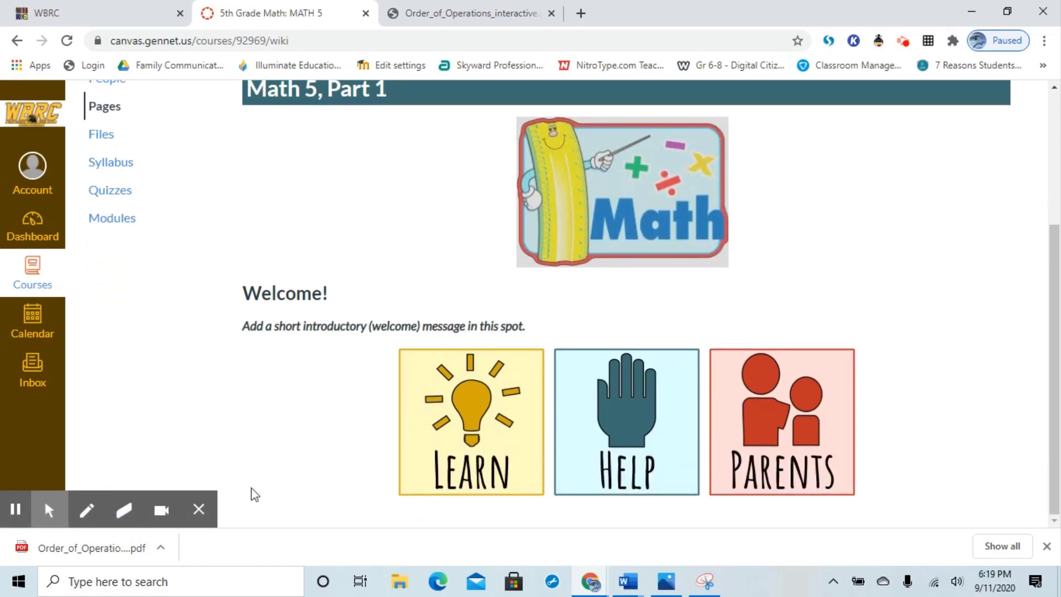
pyautogui.click(198, 509)
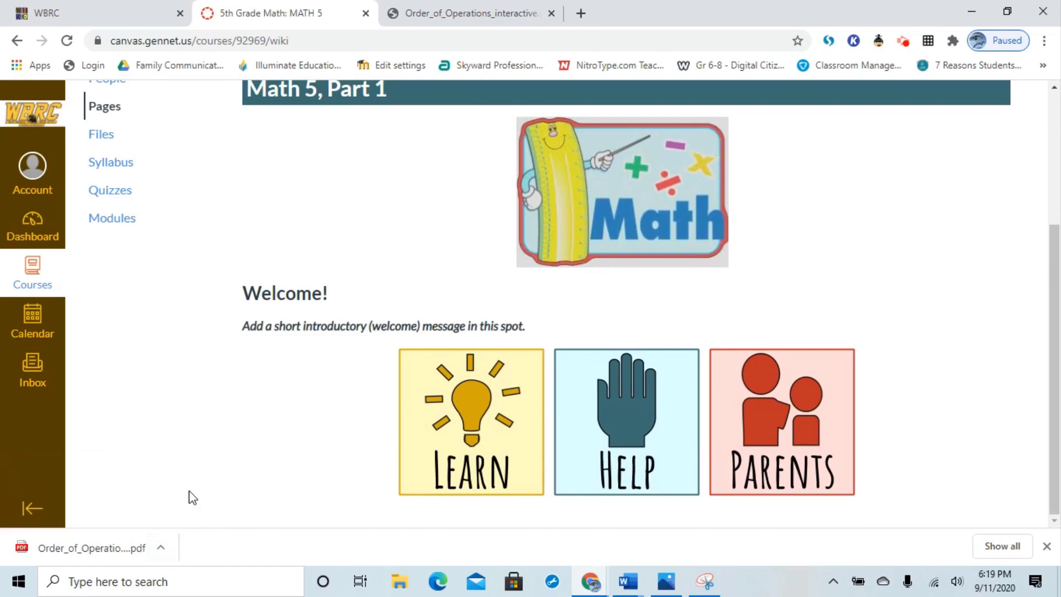
pyautogui.scroll(1, 155, 393)
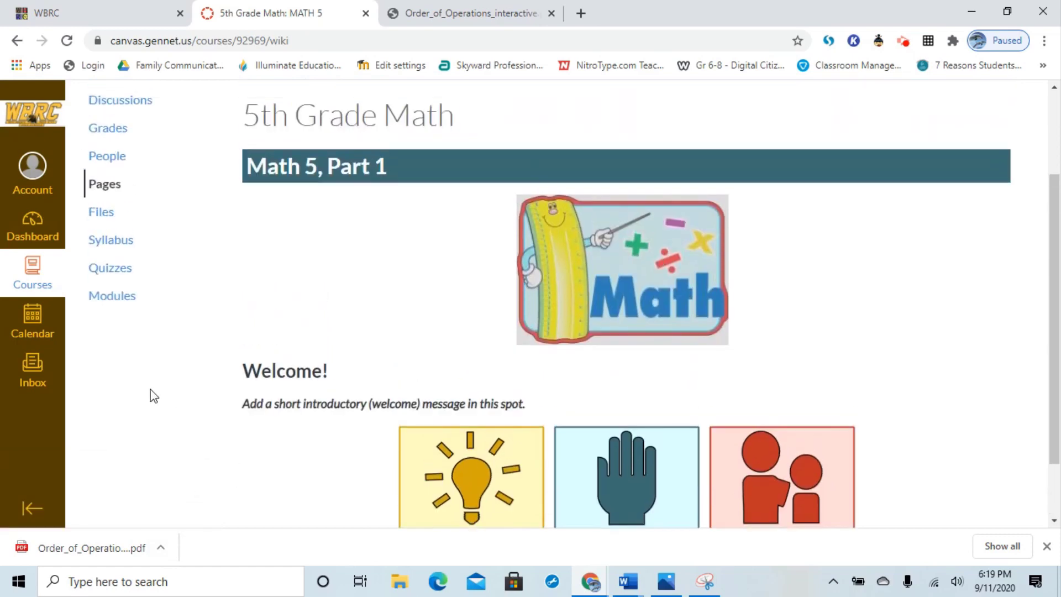
# Go from the dashboard to the inbox and start a new message for the favorite course MATH 5
pyautogui.click(35, 232)
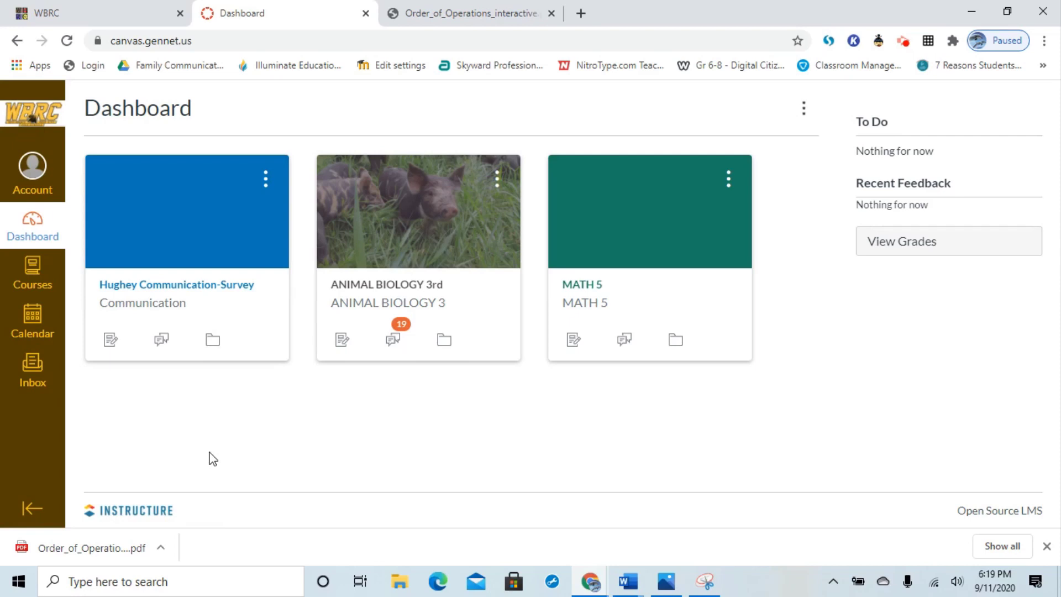
pyautogui.click(33, 371)
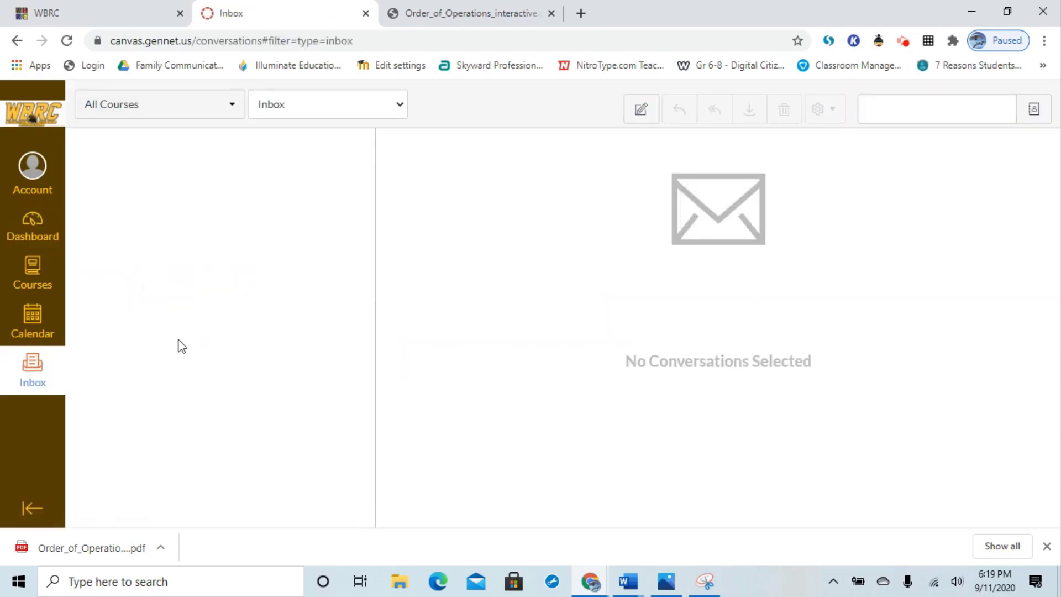
pyautogui.click(642, 111)
pyautogui.click(441, 166)
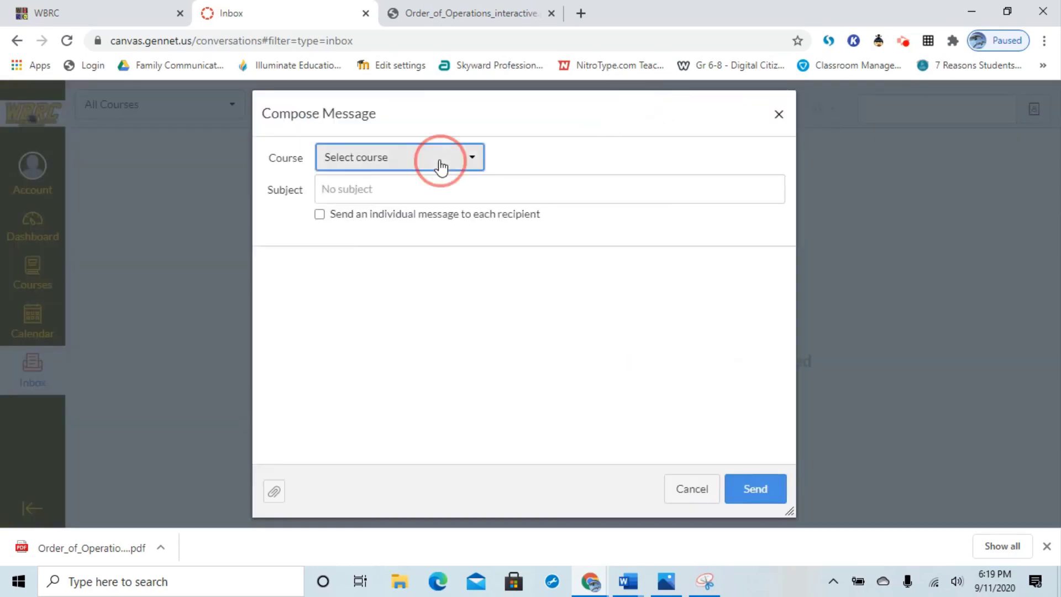
pyautogui.moveTo(425, 224)
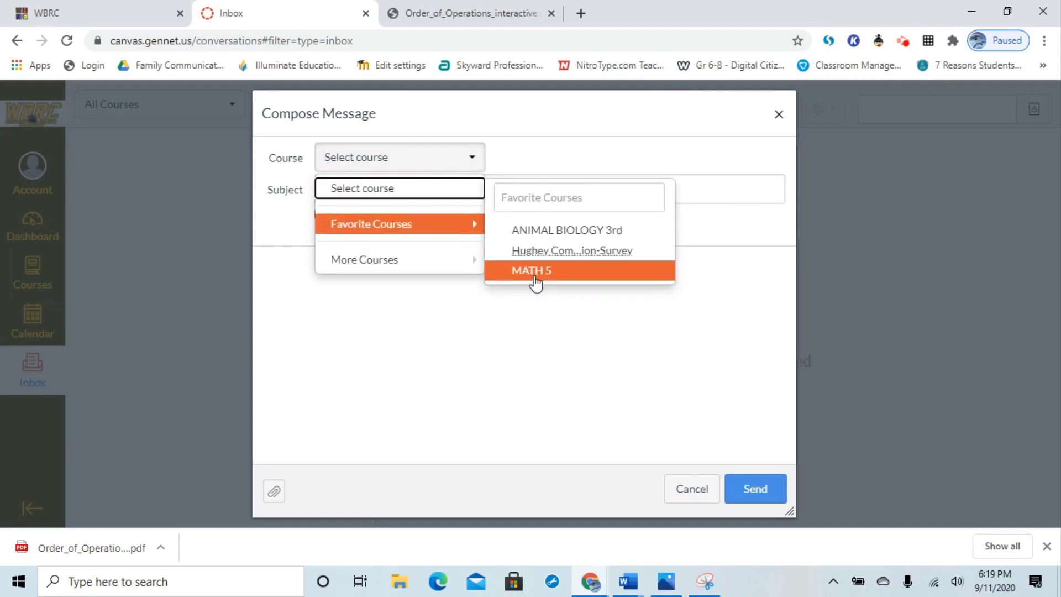
pyautogui.click(535, 275)
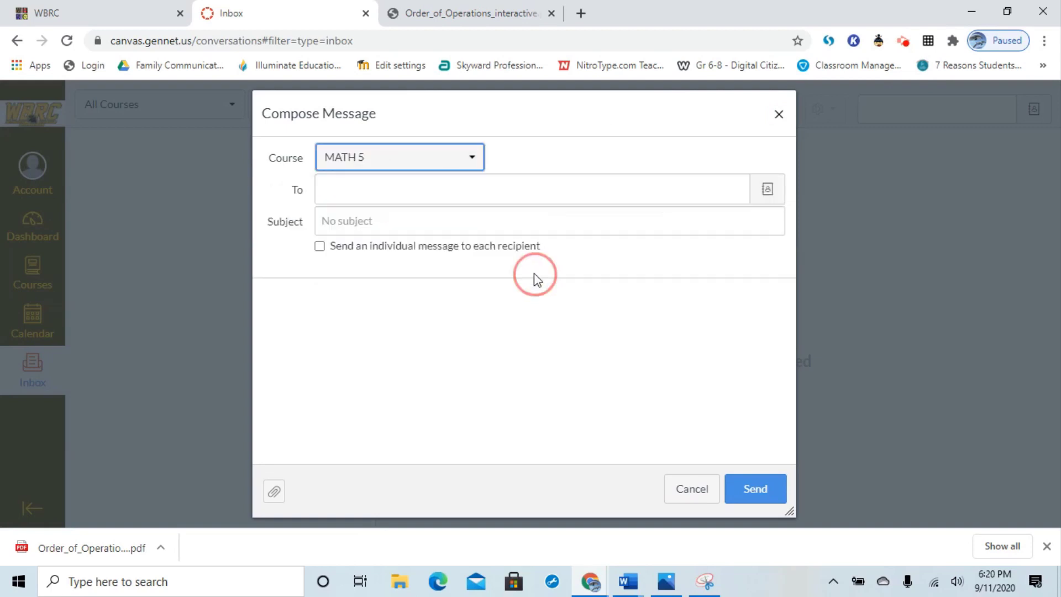
# Address the message to the course's teacher and add a student found by searching "mad"
pyautogui.click(400, 193)
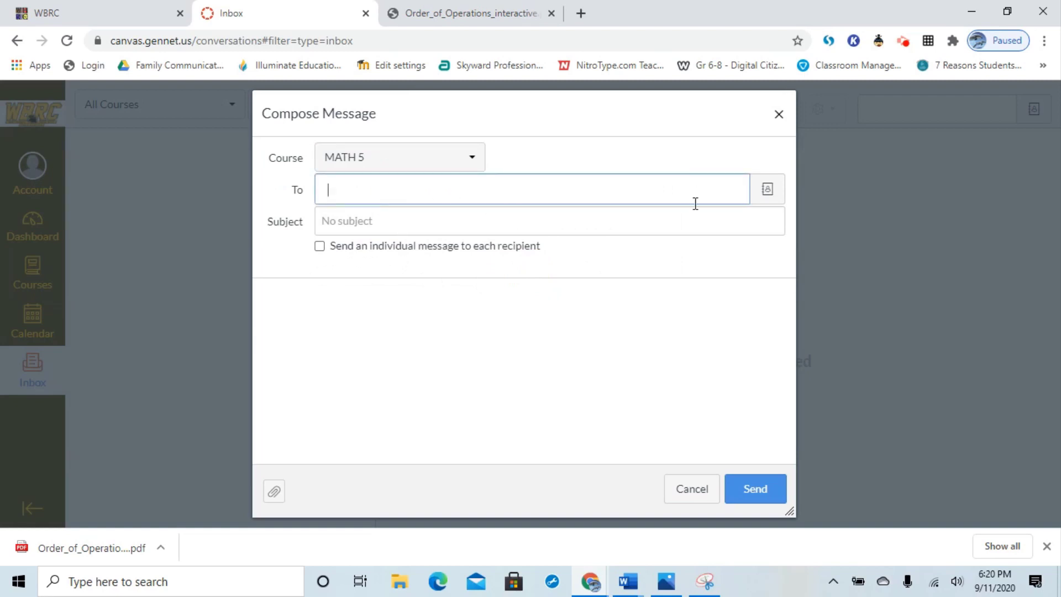
pyautogui.click(768, 194)
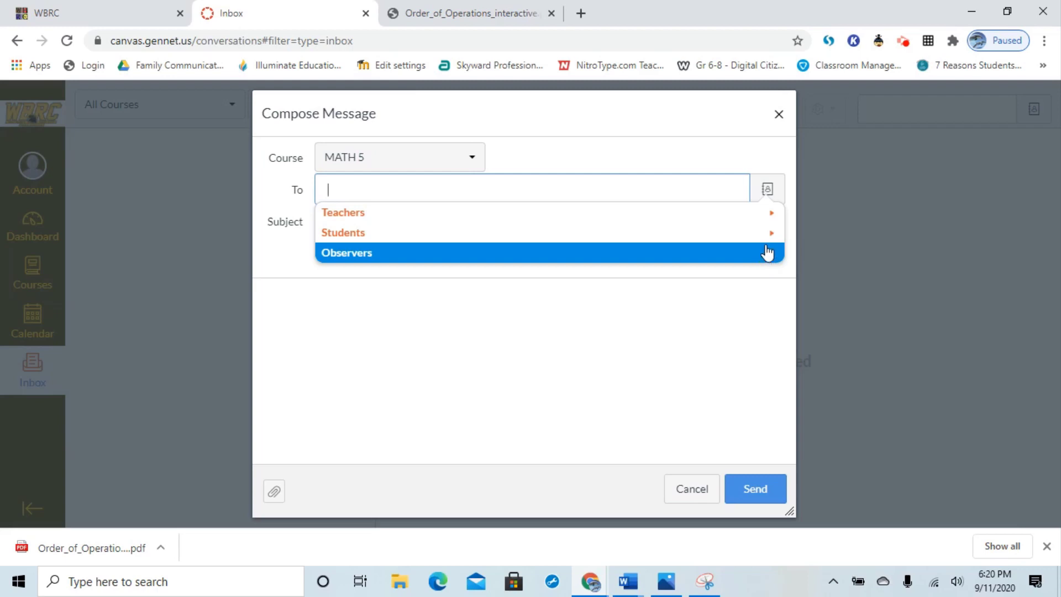
pyautogui.click(772, 220)
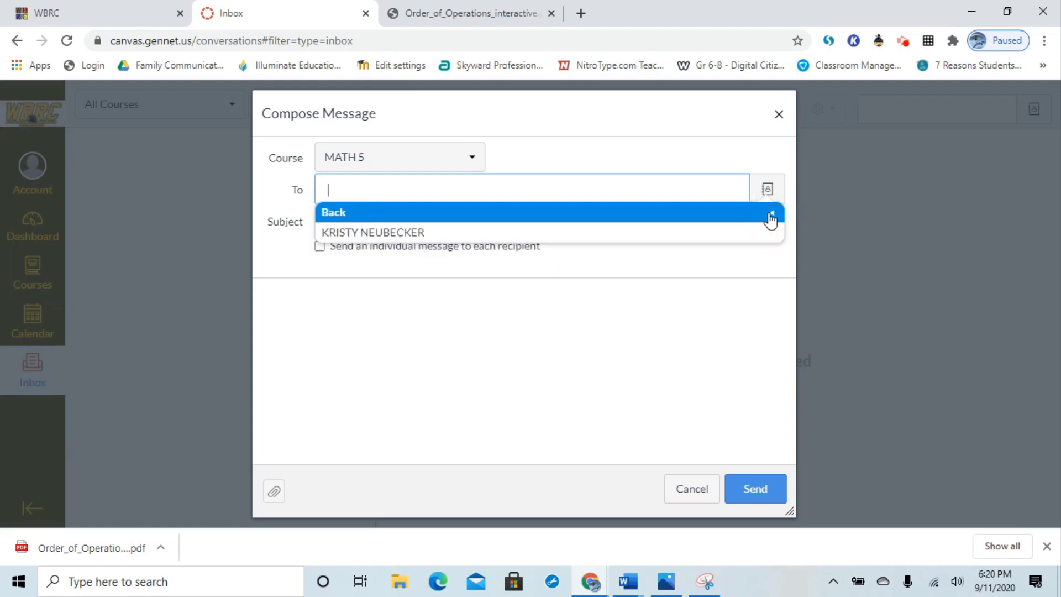
pyautogui.click(399, 235)
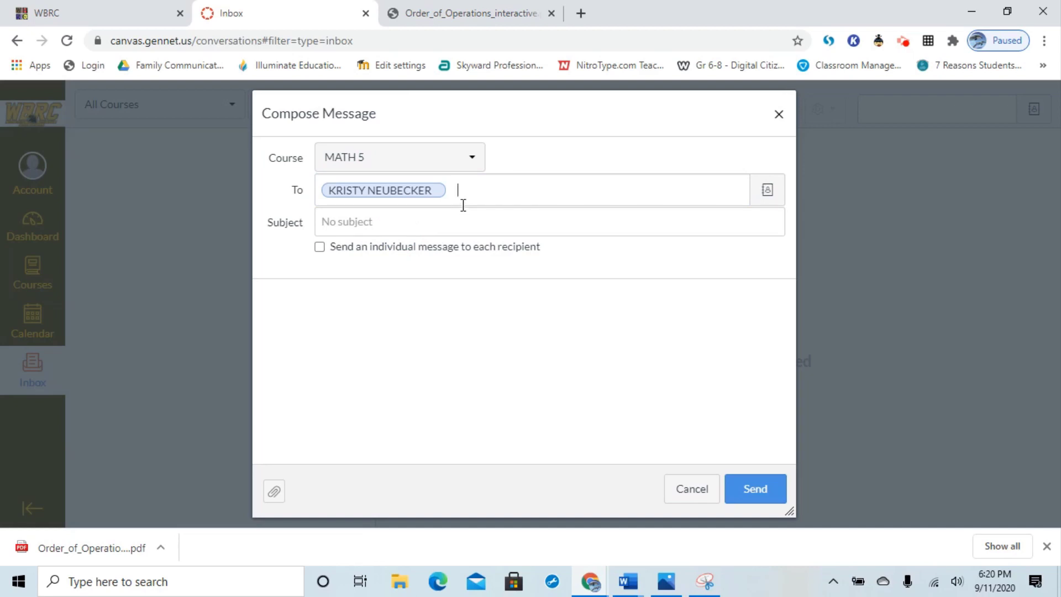
pyautogui.write('mad')
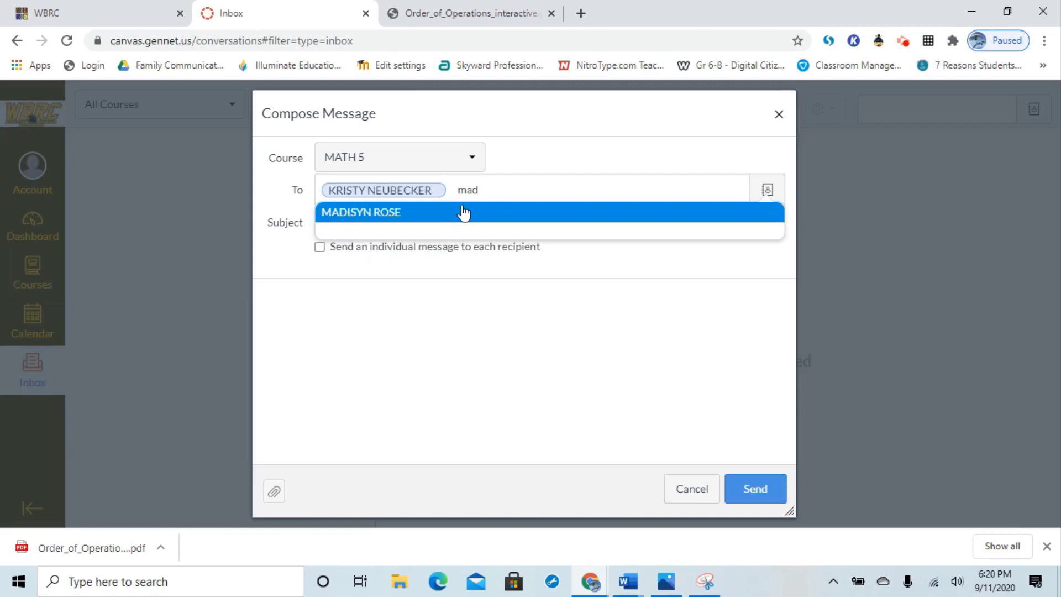
pyautogui.click(464, 212)
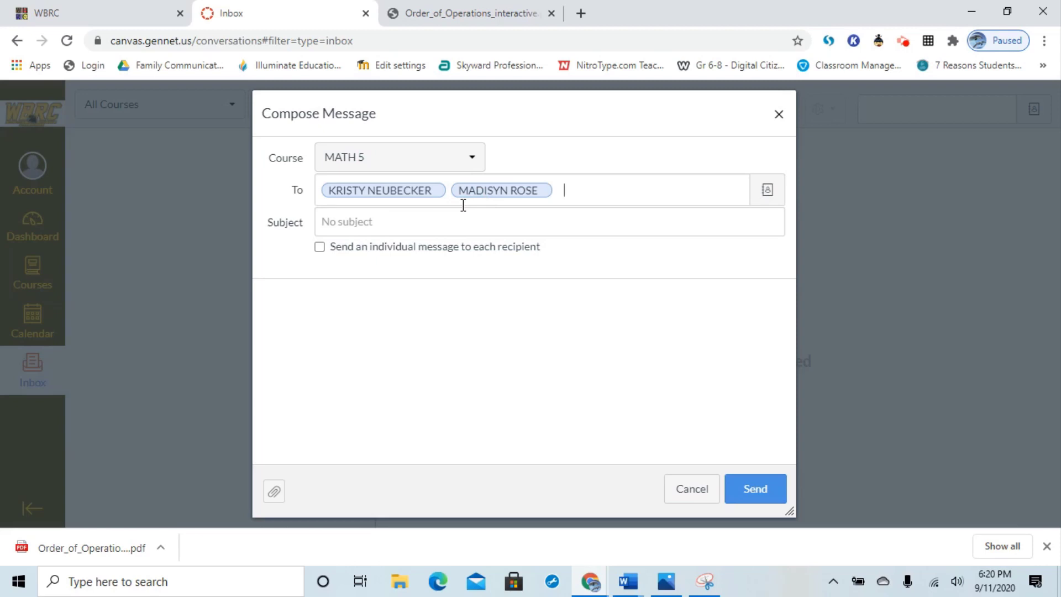
# Give the message the subject "Virtual Learning" and write the body "Hello. Well to the 2020-2021 school year."
pyautogui.click(416, 222)
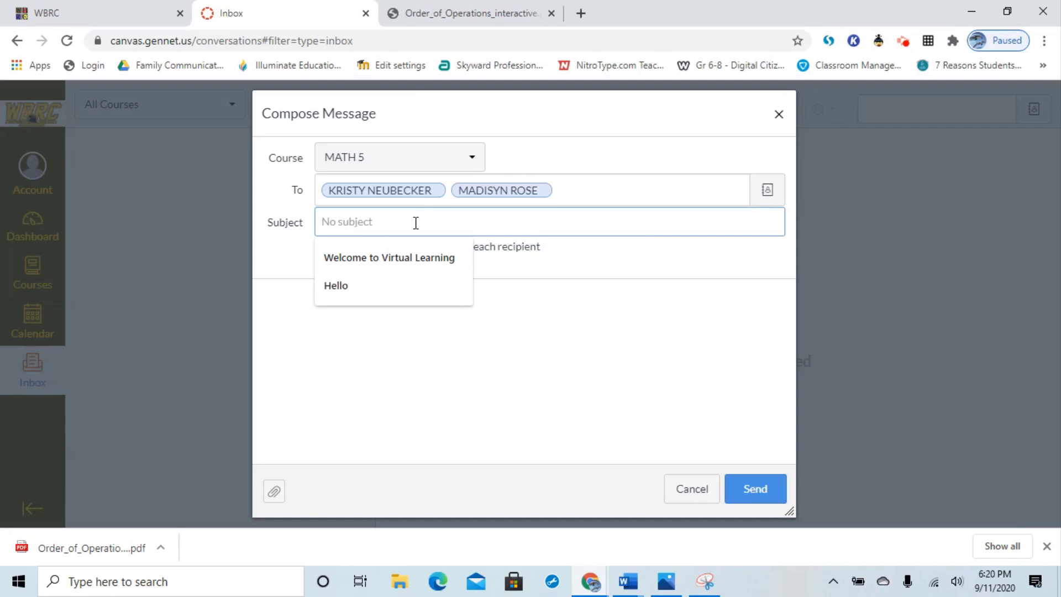
pyautogui.write('Virt')
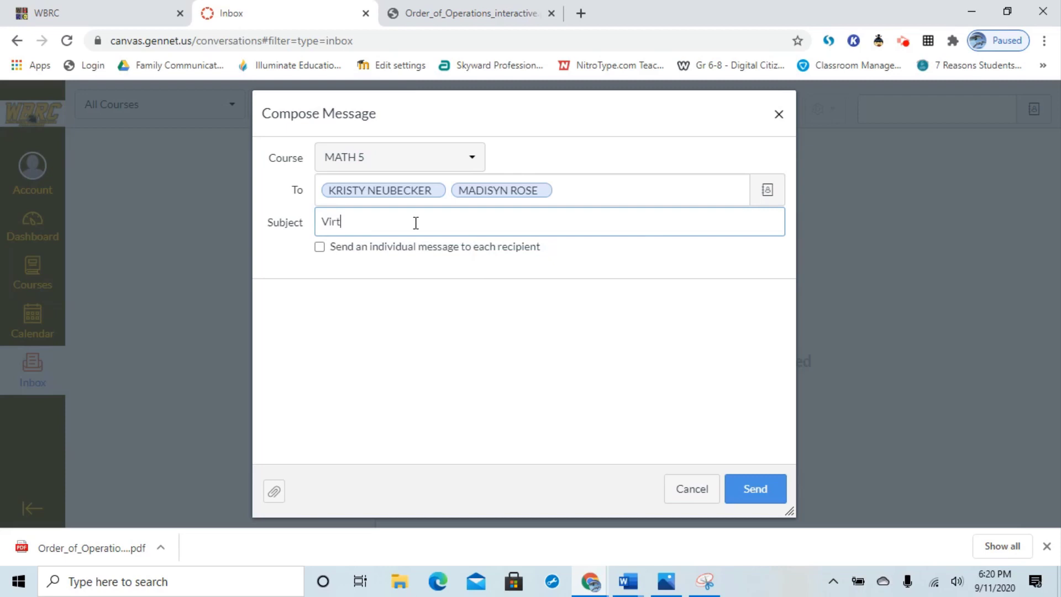
pyautogui.write('ual Learning')
pyautogui.click(331, 310)
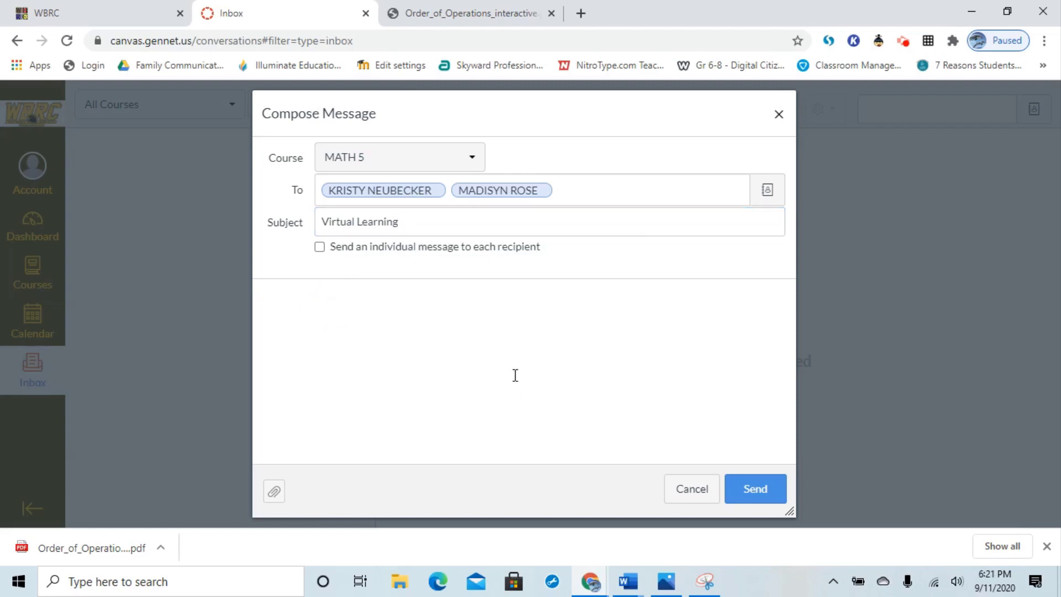
pyautogui.write('Hello. Well to the')
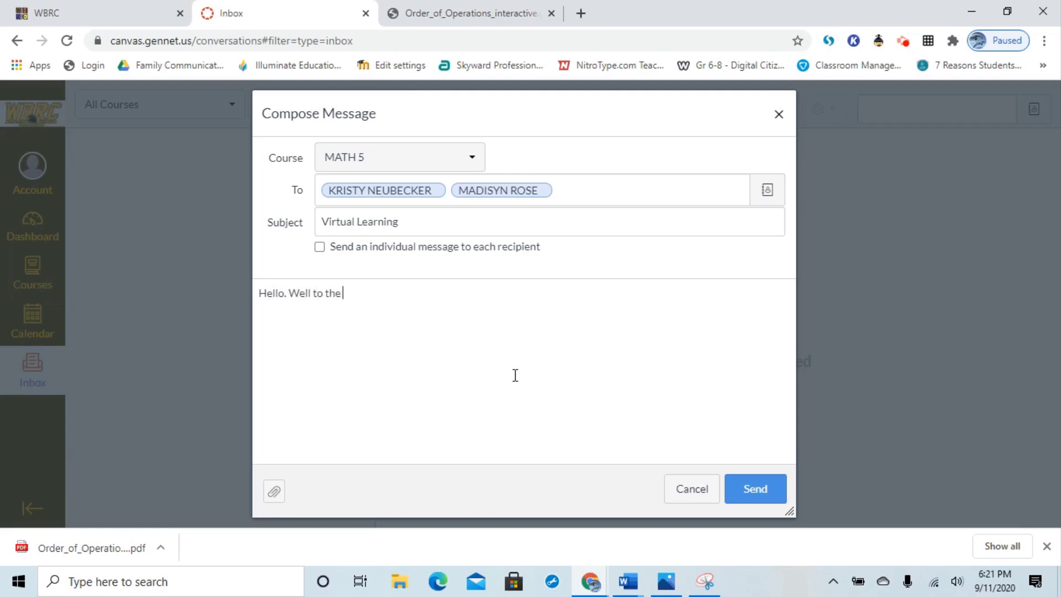
pyautogui.write(' 2020-2021 school year.')
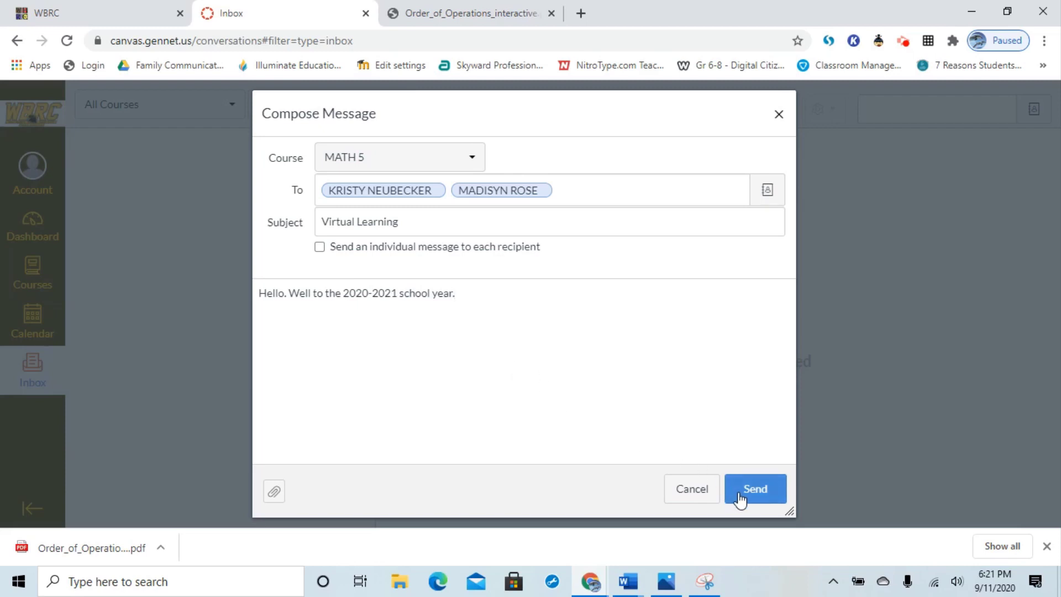
# Remove the student from the recipients, keeping only the teacher, and send the message
pyautogui.click(545, 192)
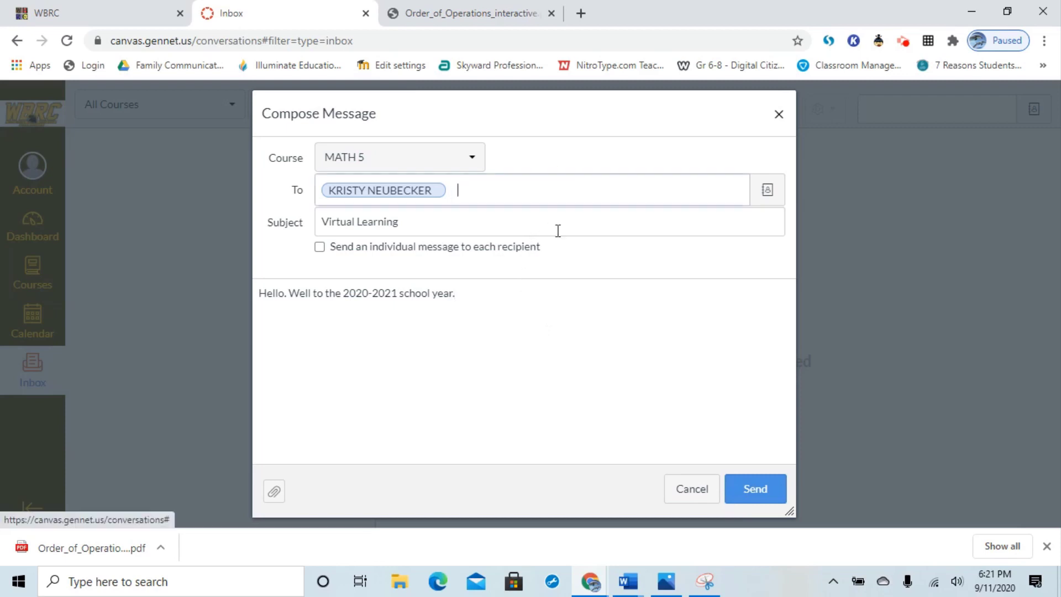
pyautogui.click(750, 495)
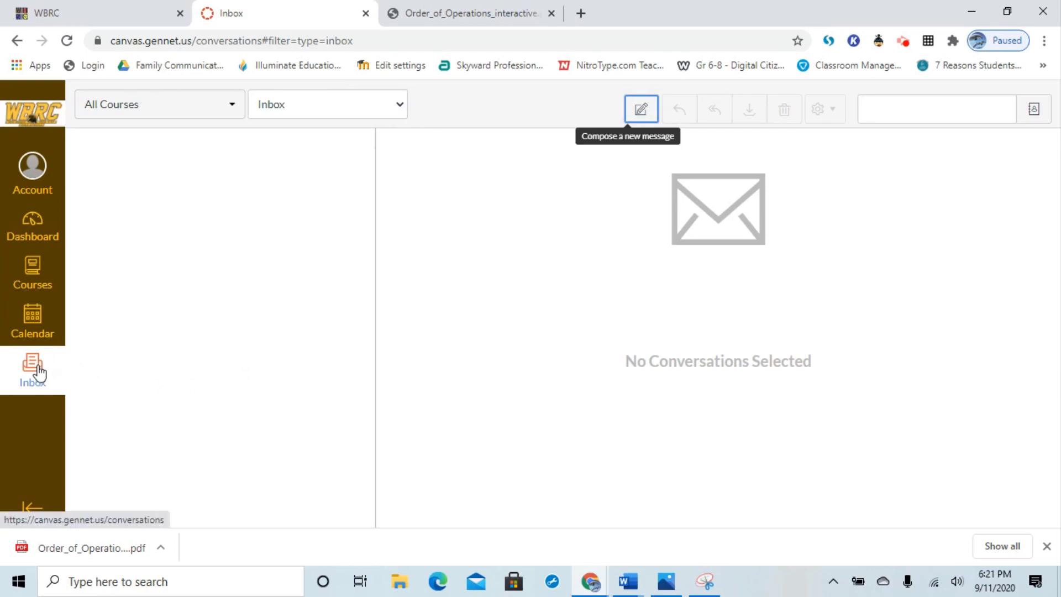
# View the September 2020 month calendar and open the list of enrolled courses
pyautogui.click(32, 328)
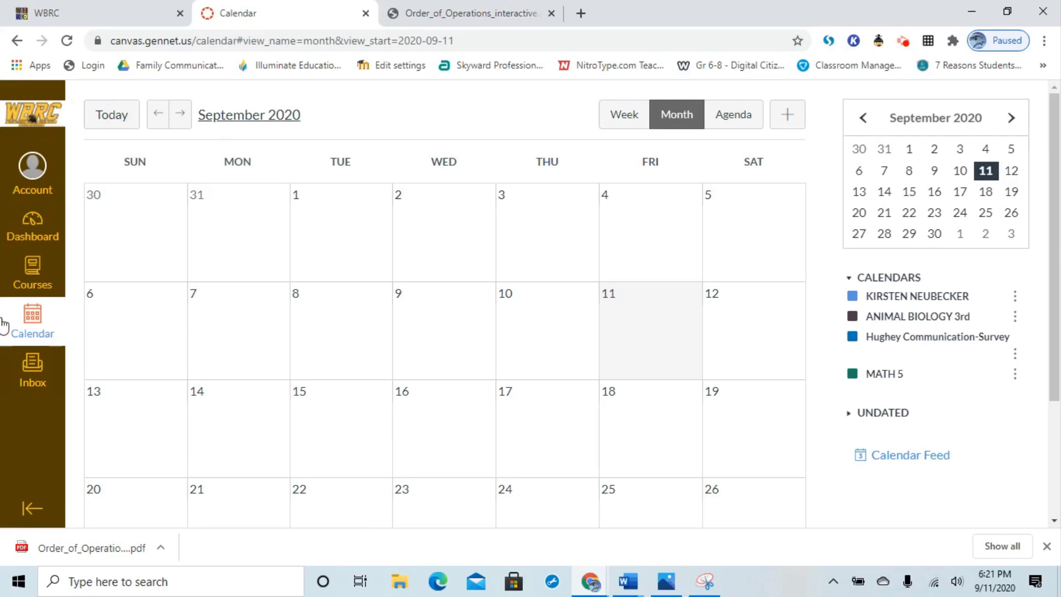
pyautogui.click(33, 281)
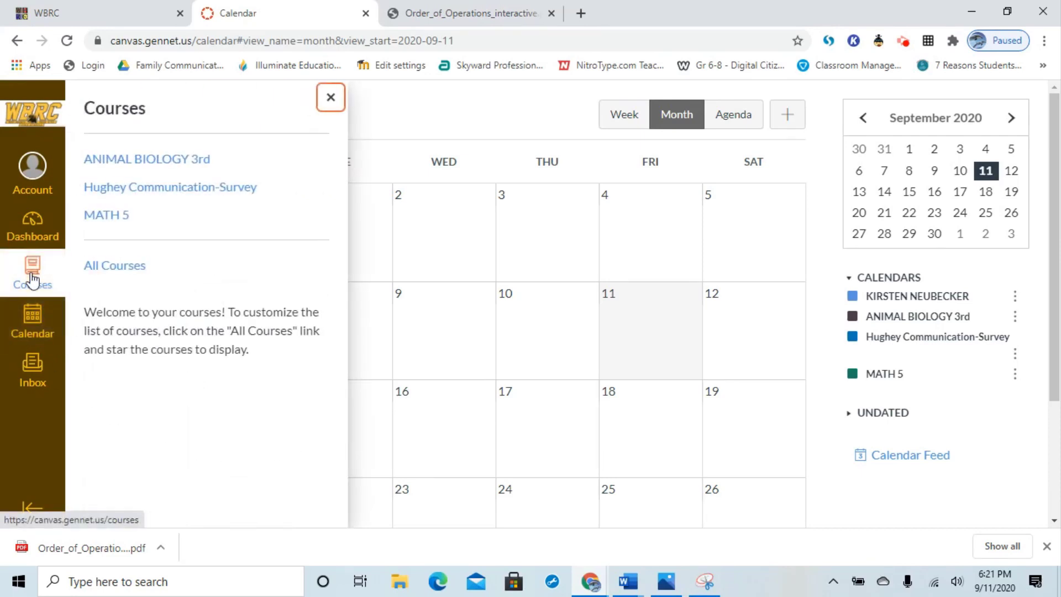